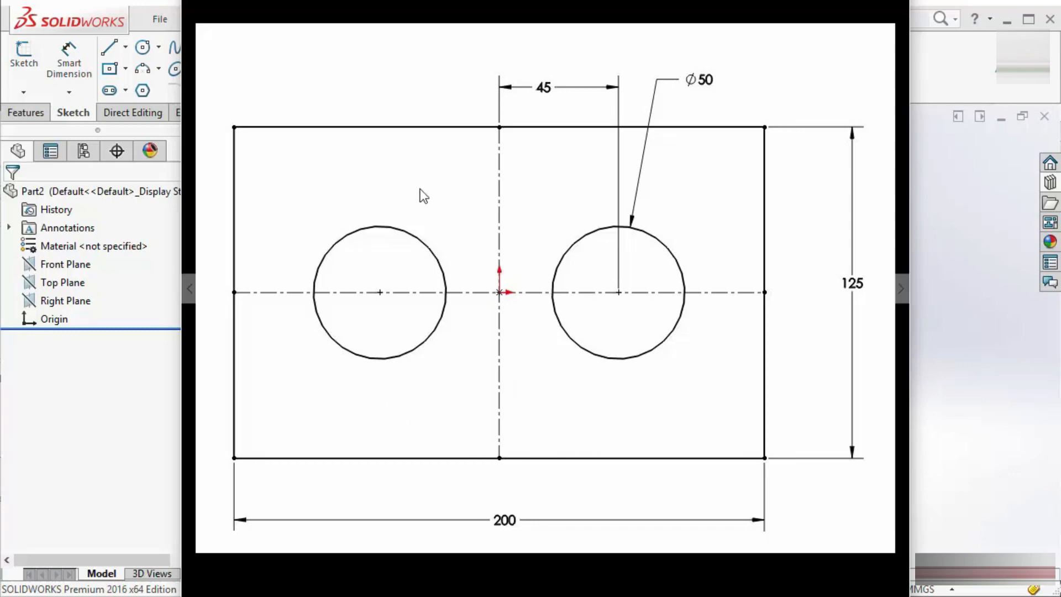
Start a new sketch on the Front Plane
left_click(964, 327)
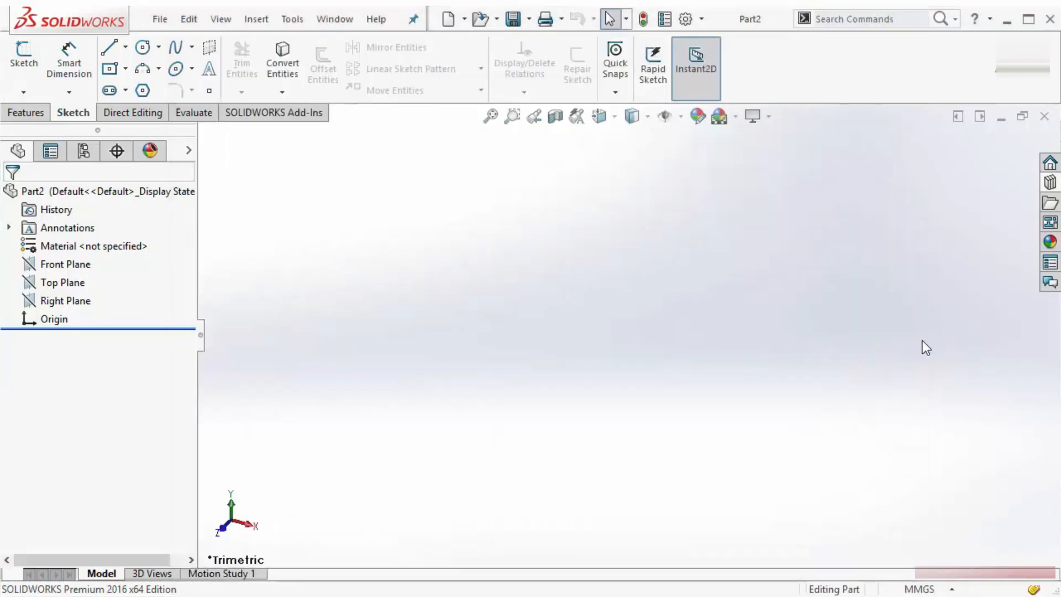
right_click(64, 266)
left_click(81, 245)
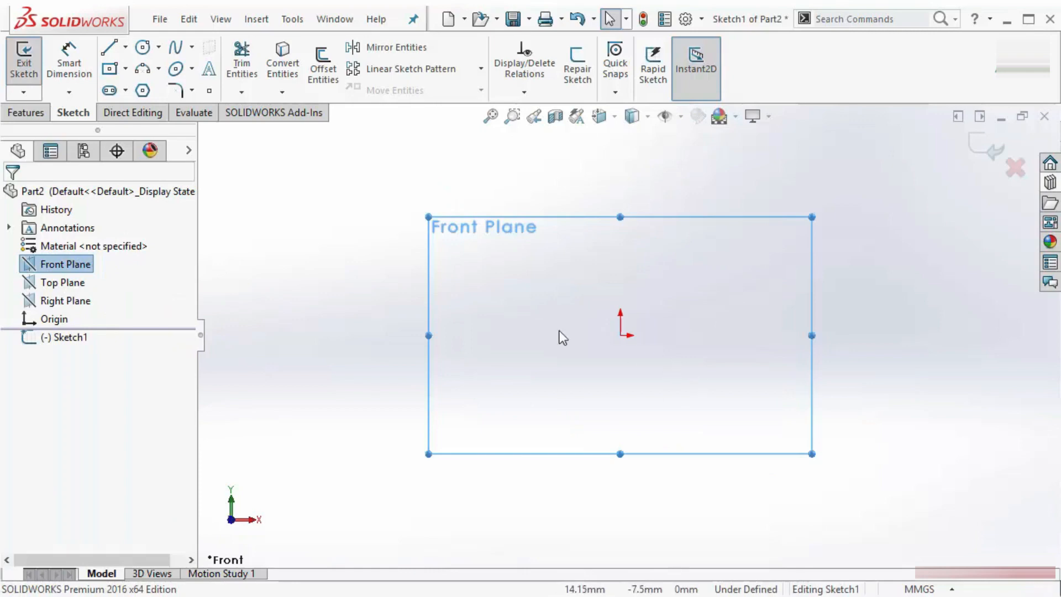
left_click(330, 332)
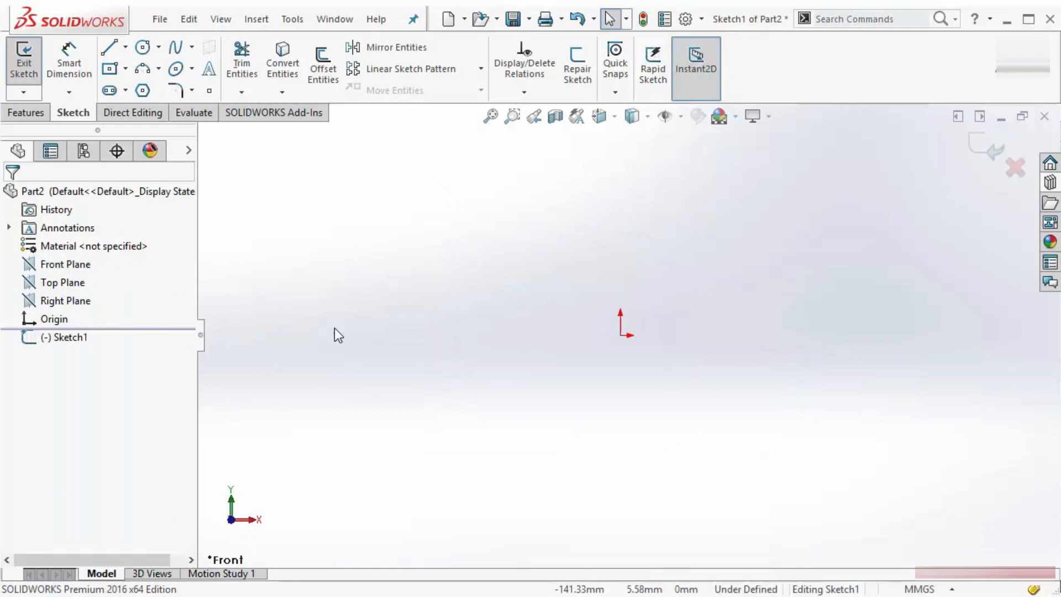
Sketch a center rectangle about 195 mm wide, centred on the origin
left_click(112, 71)
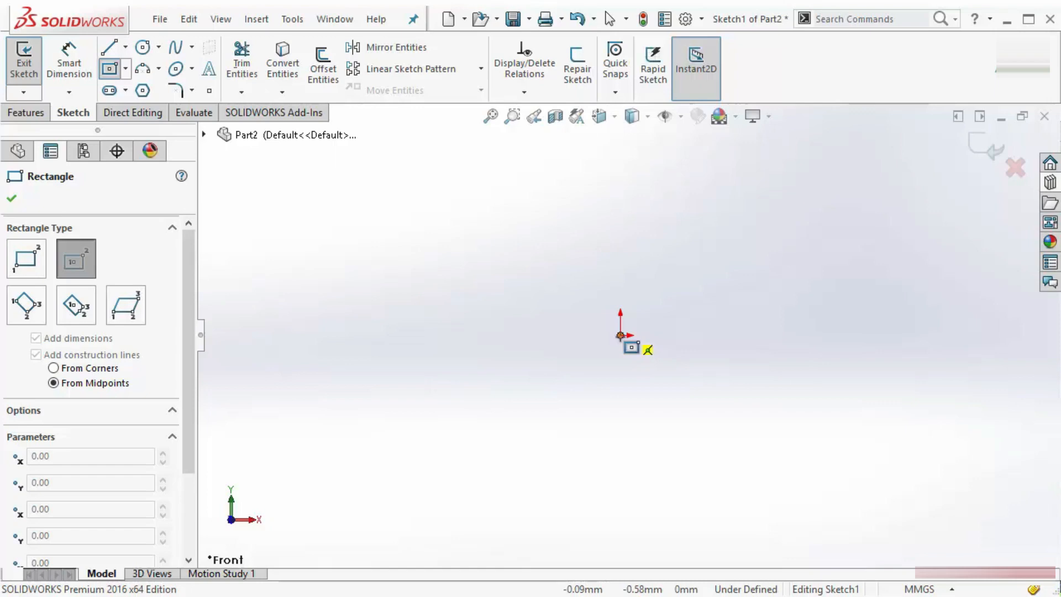
left_click(620, 335)
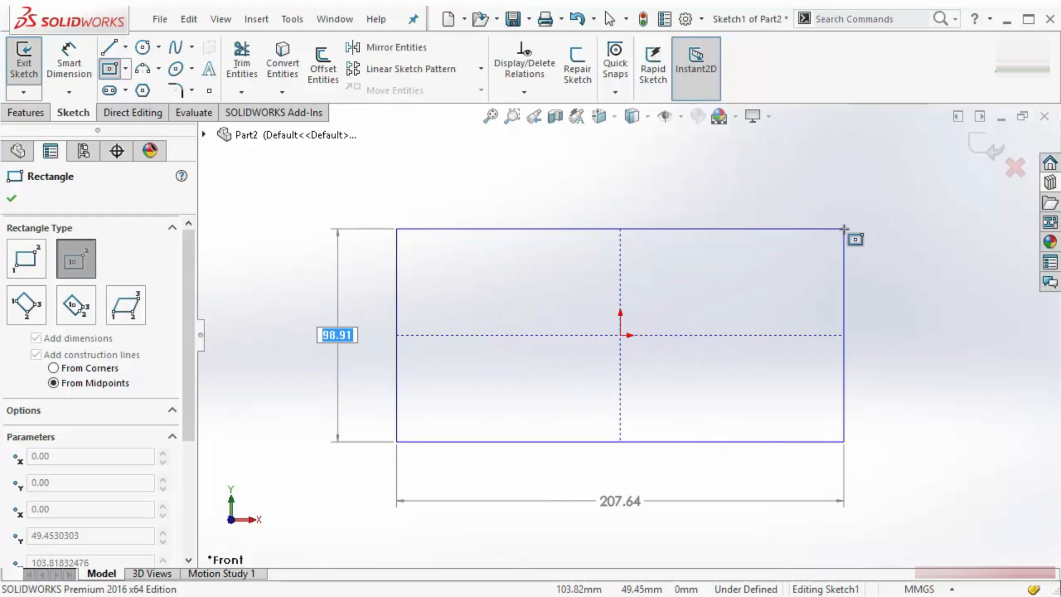
left_click(830, 200)
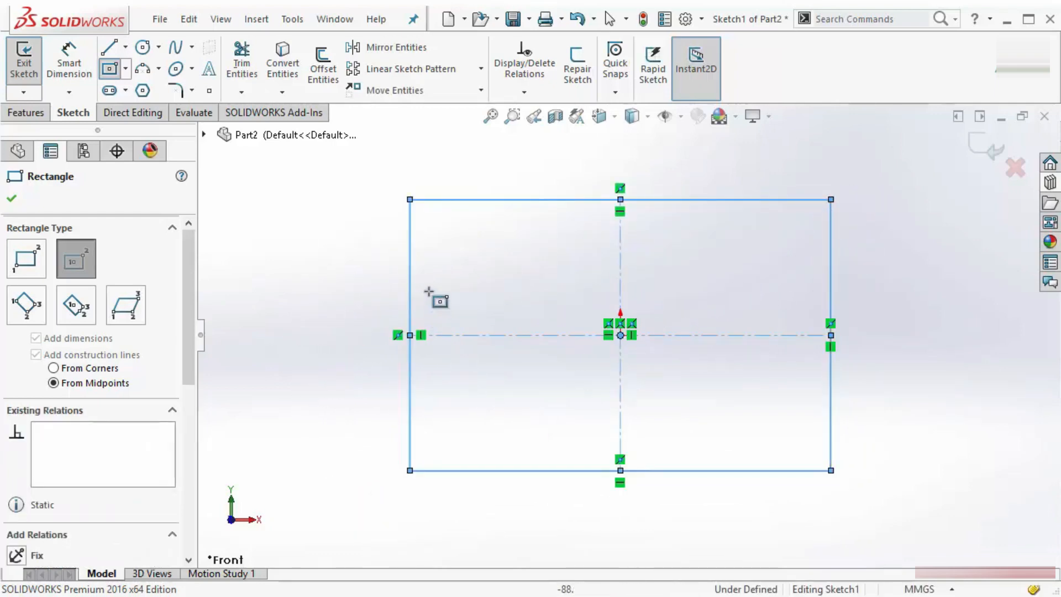
Dimension the rectangle's width as 200 mm and its height as 150 mm
right_click_drag(463, 276, 473, 209)
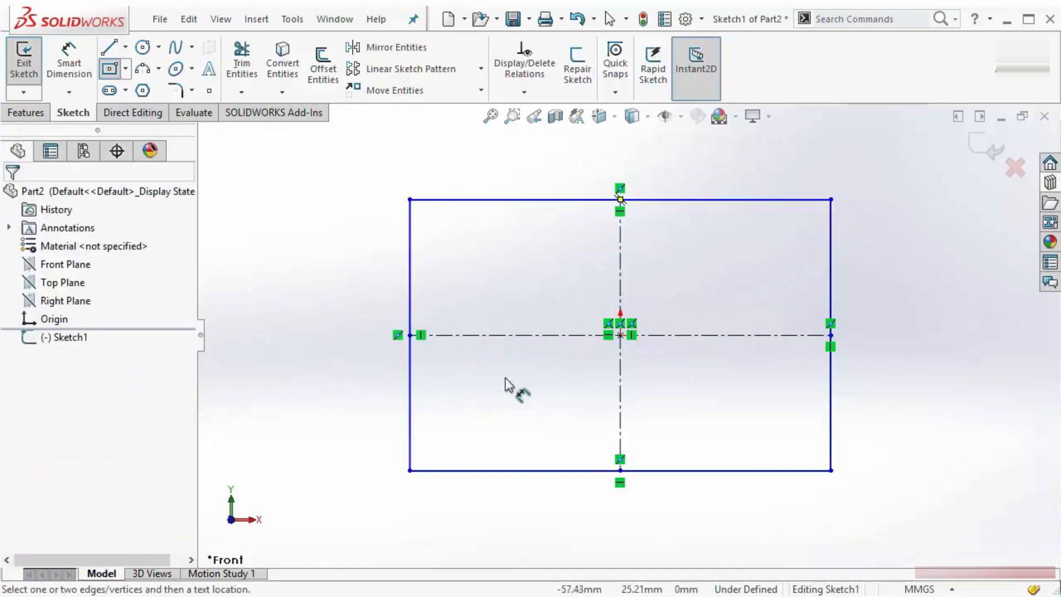
left_click(525, 476)
left_click(568, 512)
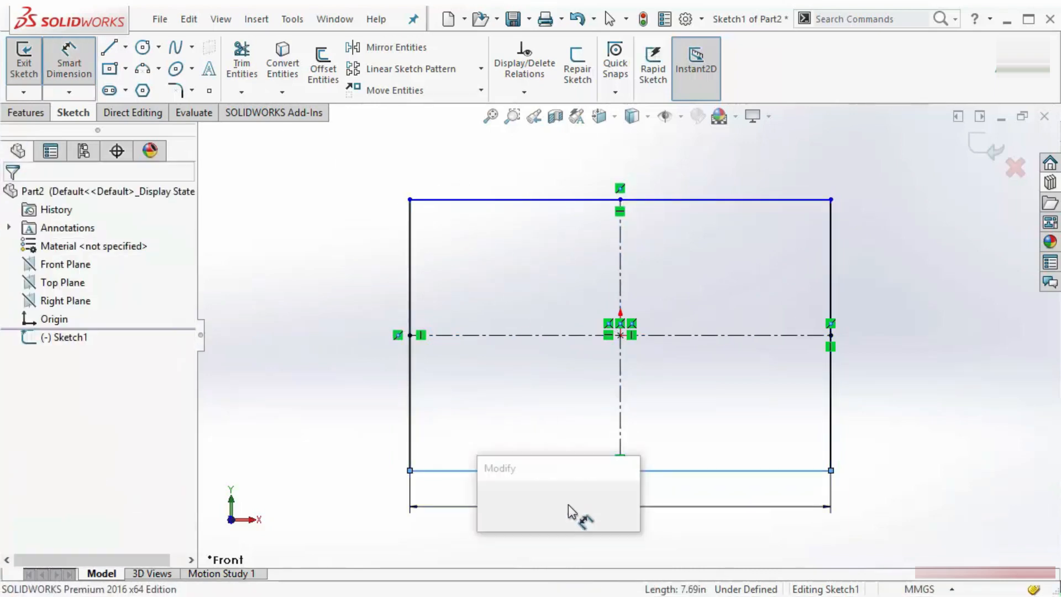
type("200")
key("Return")
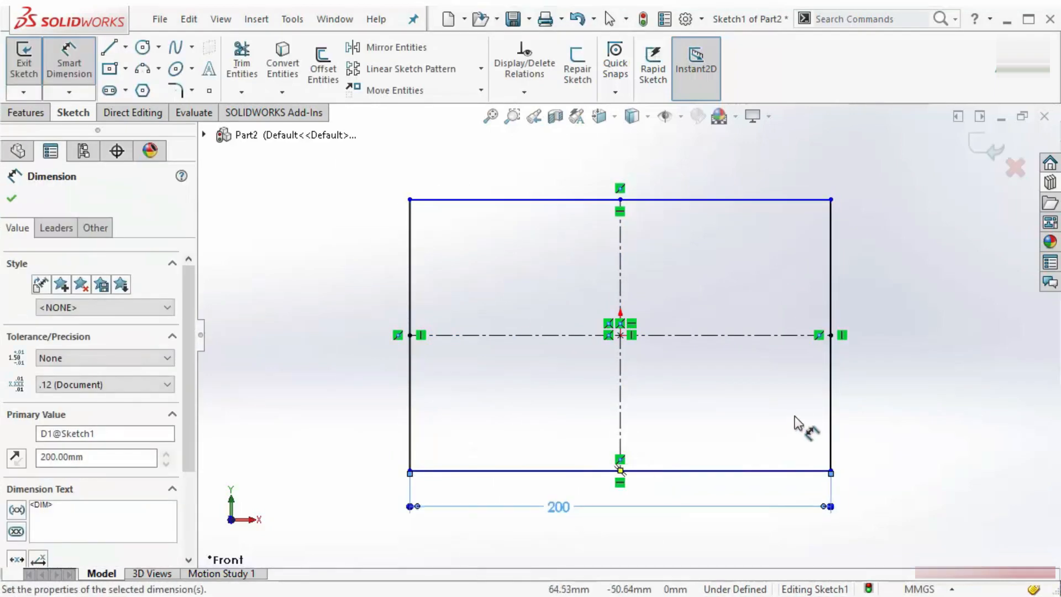
left_click(833, 425)
left_click(899, 337)
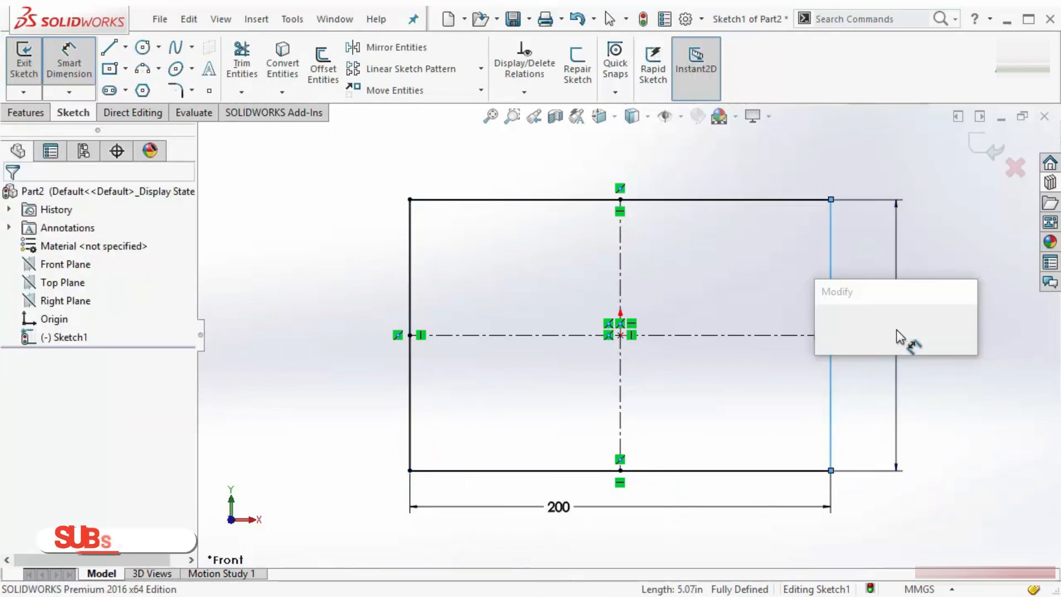
type("150")
key("Return")
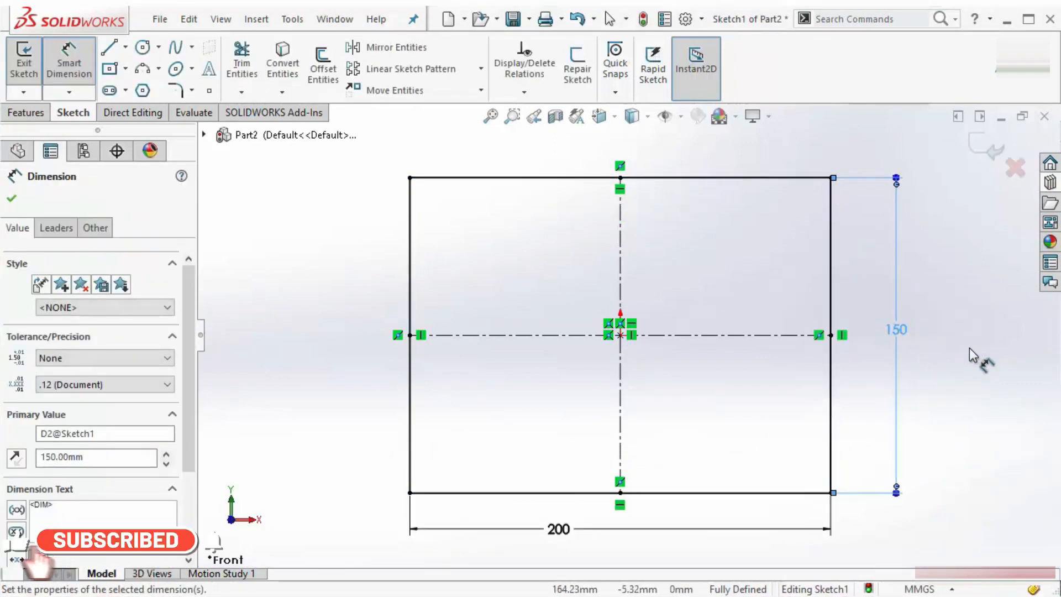
Set the rectangle's height dimension to 125 mm
scroll(693, 377, "up", 2)
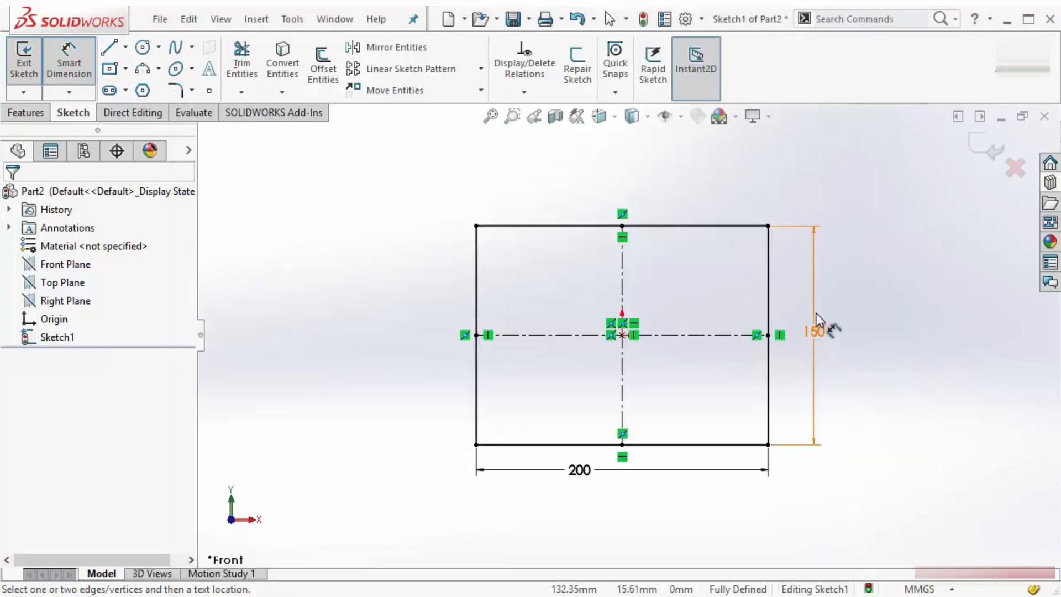
left_click(815, 331)
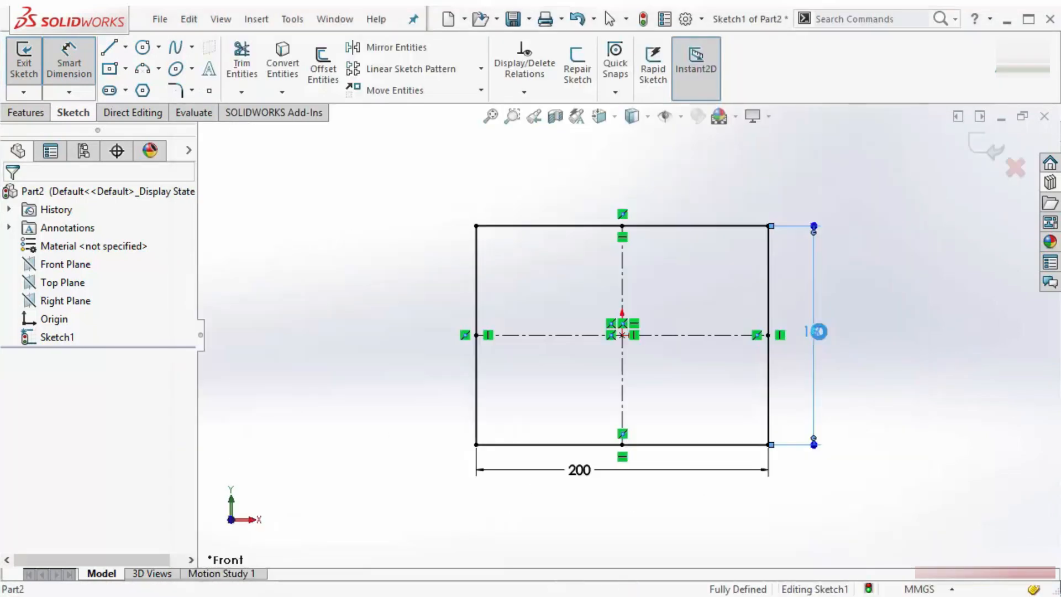
type("125")
key("Return")
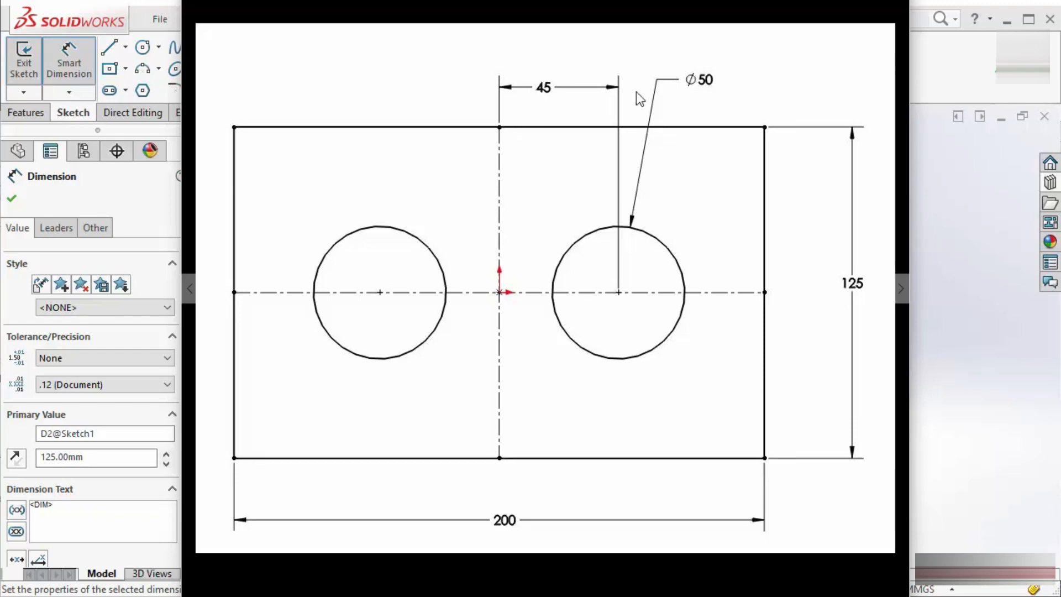
Sketch two separate circles above the rectangle, one on each side of the vertical centerline, the one on the left about 47 mm in diameter
left_click(1018, 371)
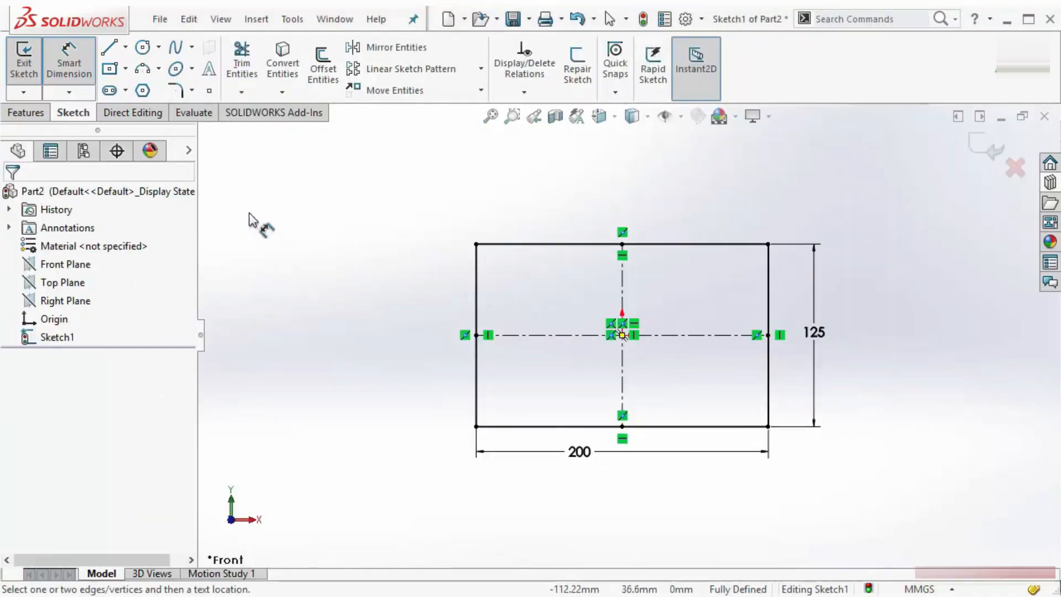
left_click(143, 49)
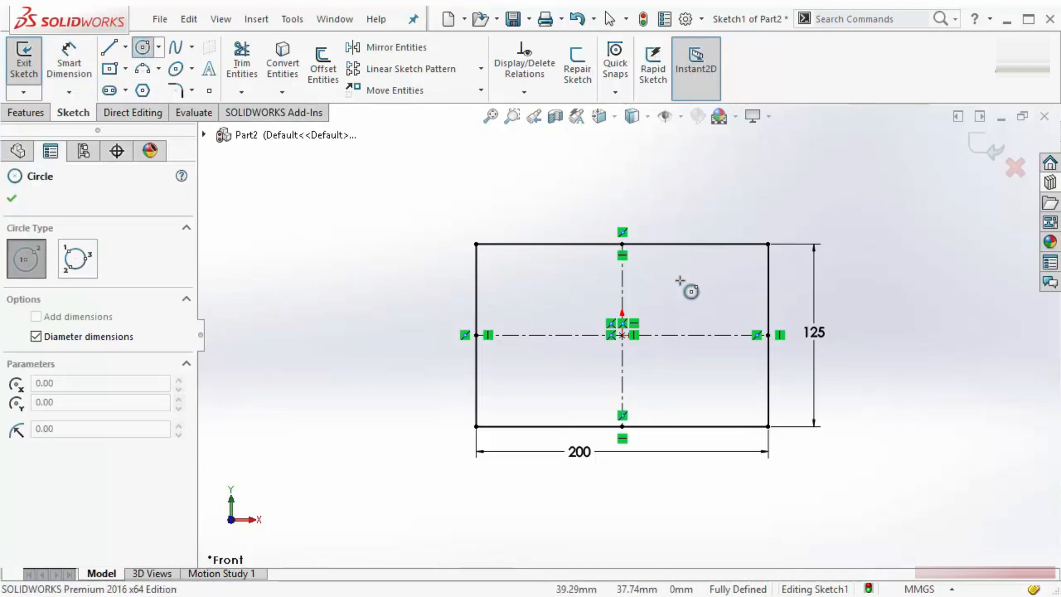
left_click(685, 198)
left_click(711, 224)
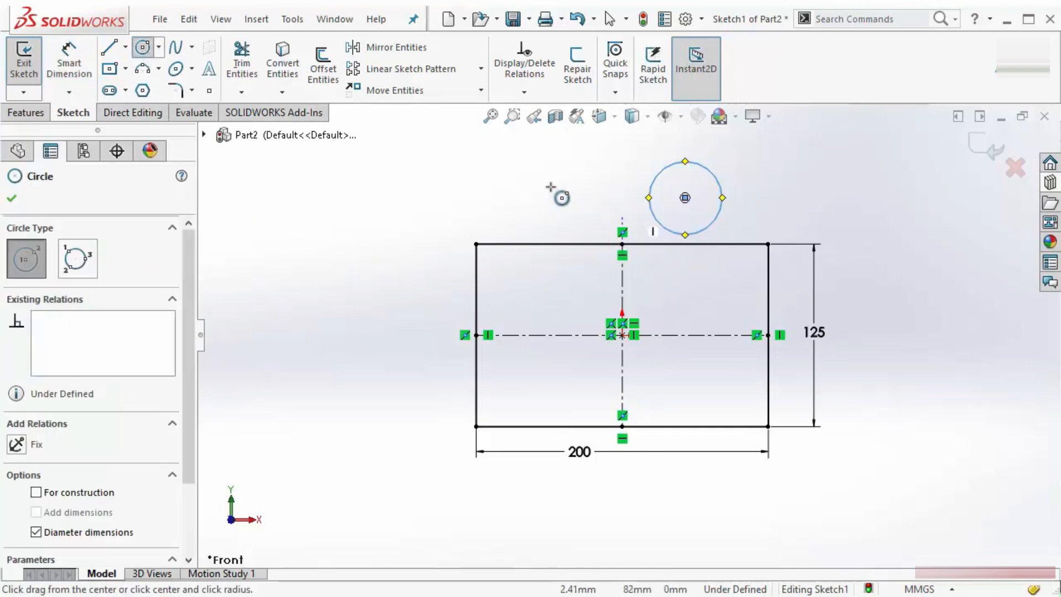
left_click(522, 172)
left_click(544, 199)
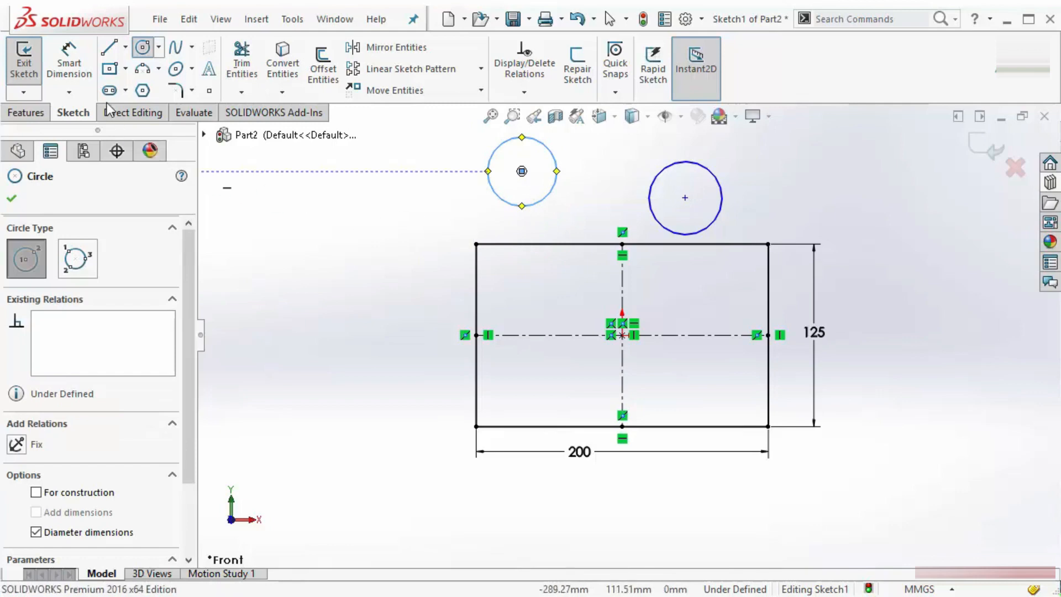
key("Escape")
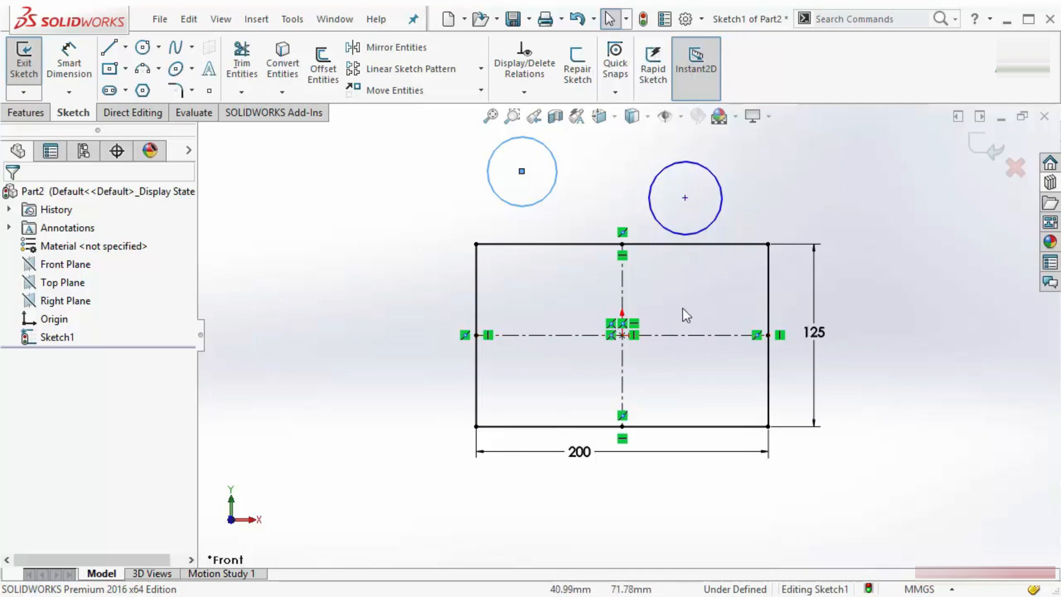
left_click(685, 336)
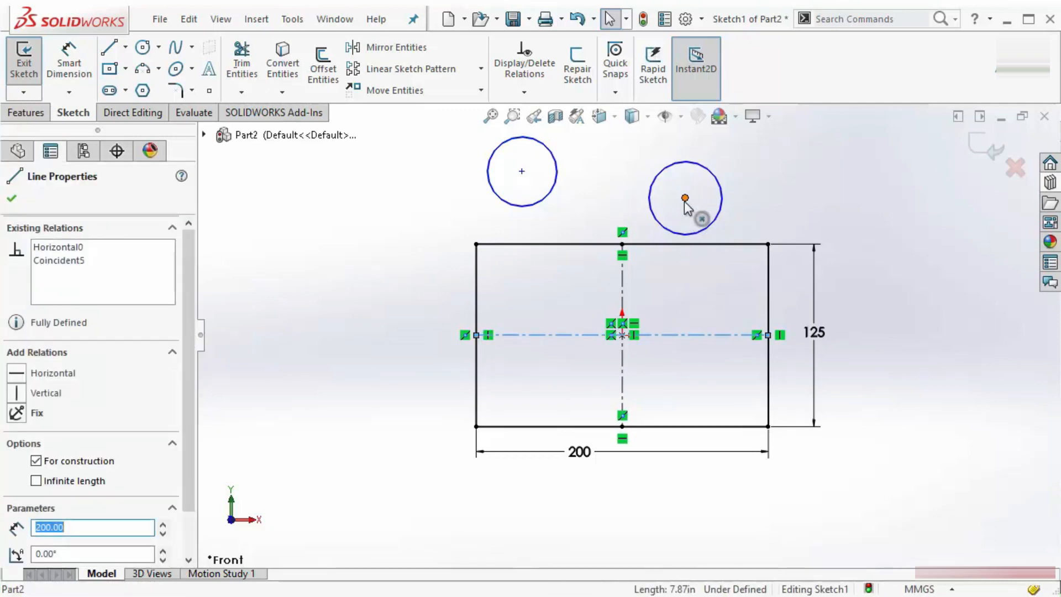
left_click(685, 198, "ctrl")
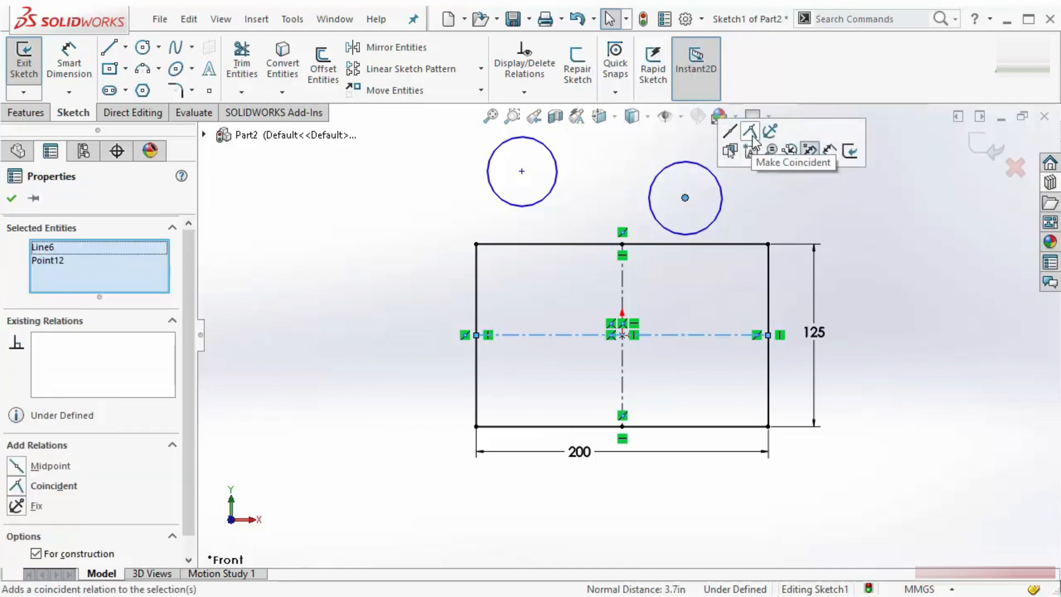
left_click(780, 213)
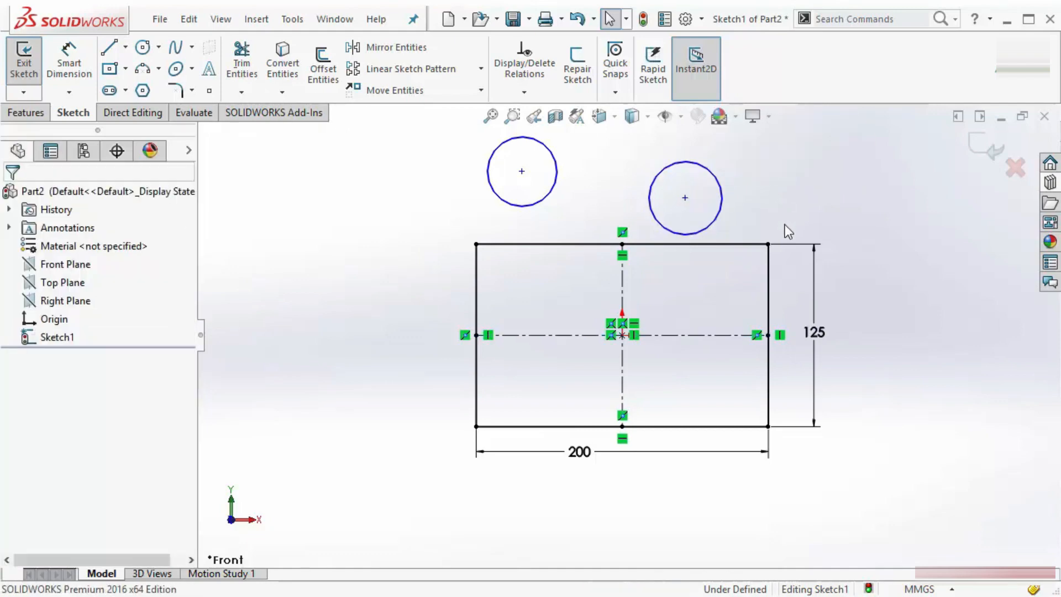
Move the right circle's center onto the horizontal centerline, about 57 mm right of the origin, and delete the other circle above the rectangle
left_click_drag(689, 201, 706, 345)
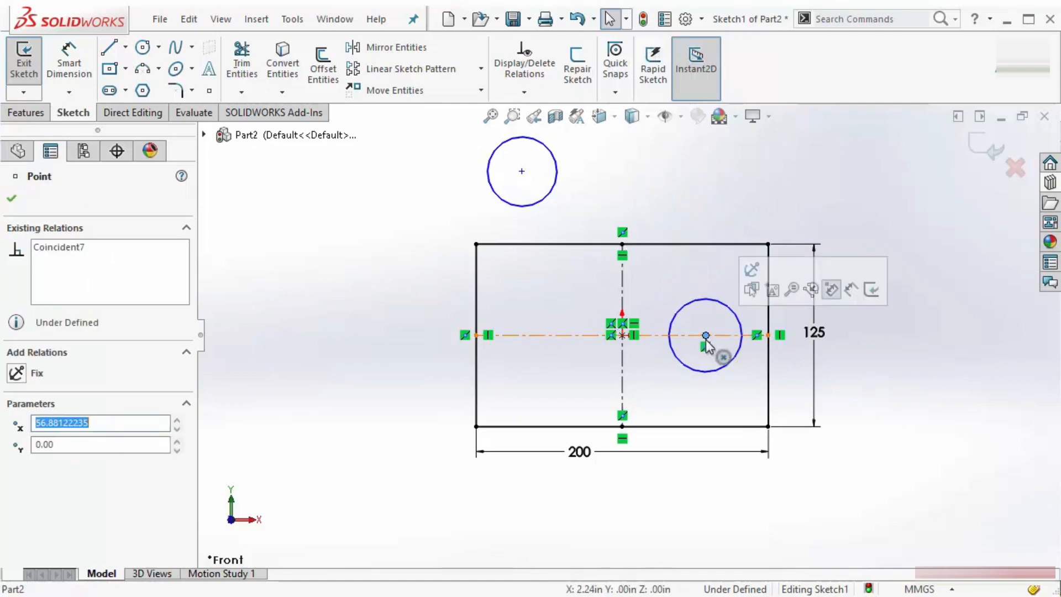
left_click(563, 198)
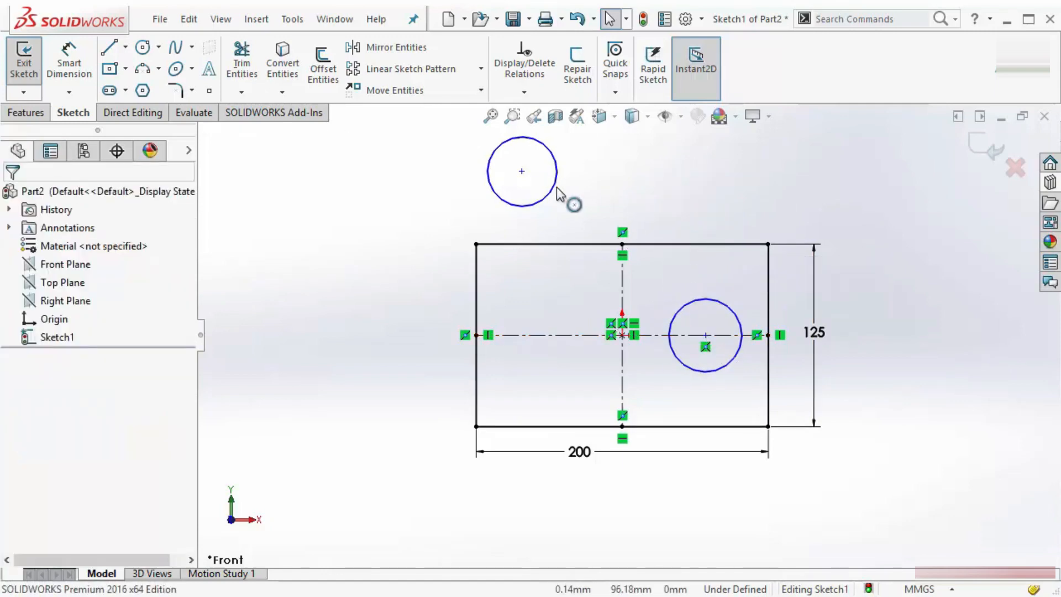
left_click(550, 200)
key("Delete")
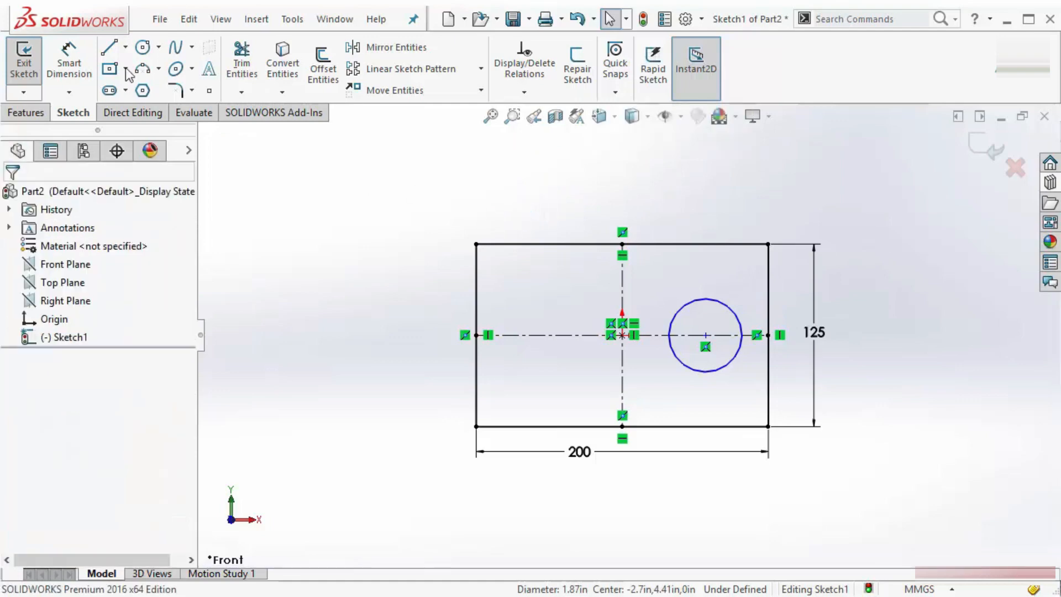
Sketch a circle about 54 mm in diameter centred on the horizontal centerline, about 37 mm left of the origin
left_click(143, 49)
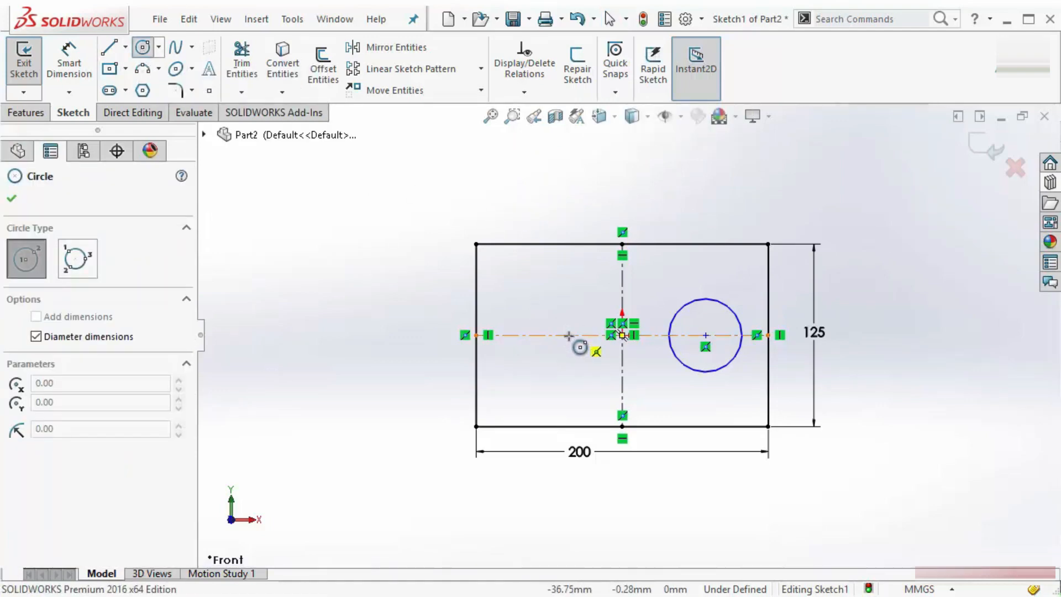
left_click(568, 336)
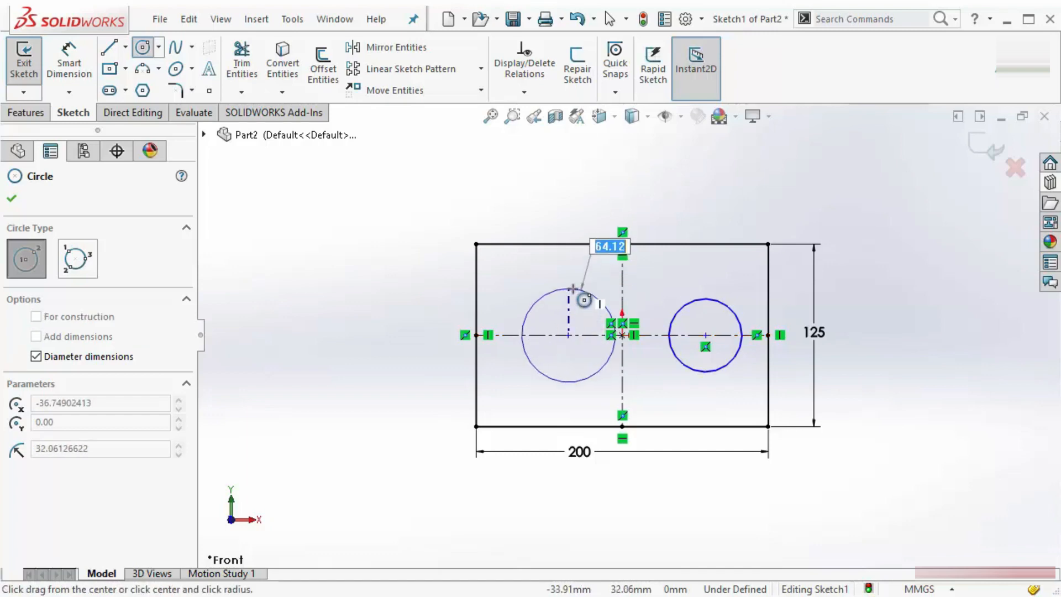
left_click(576, 300)
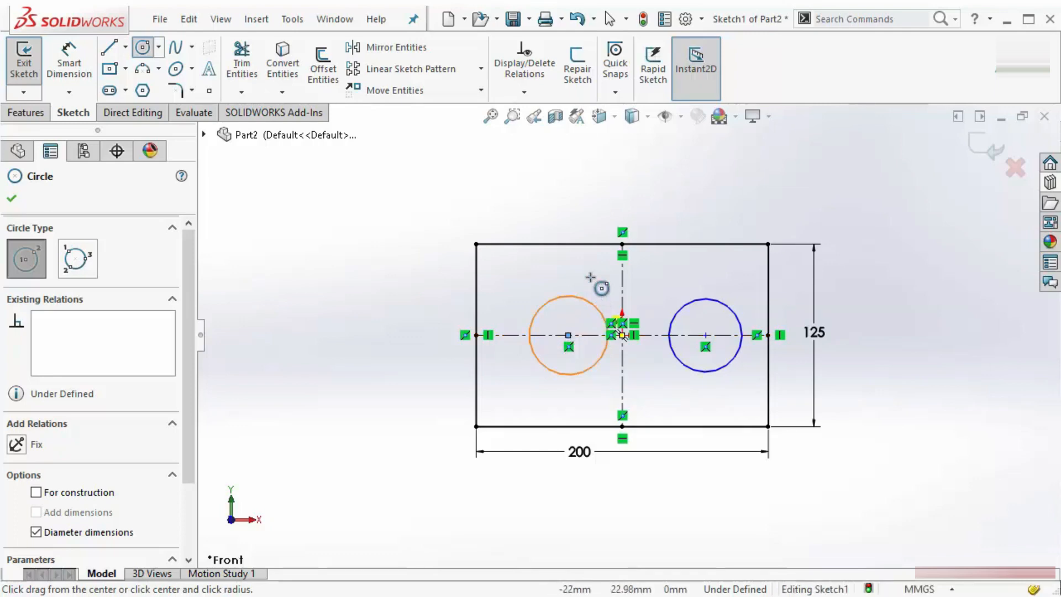
right_click(532, 200)
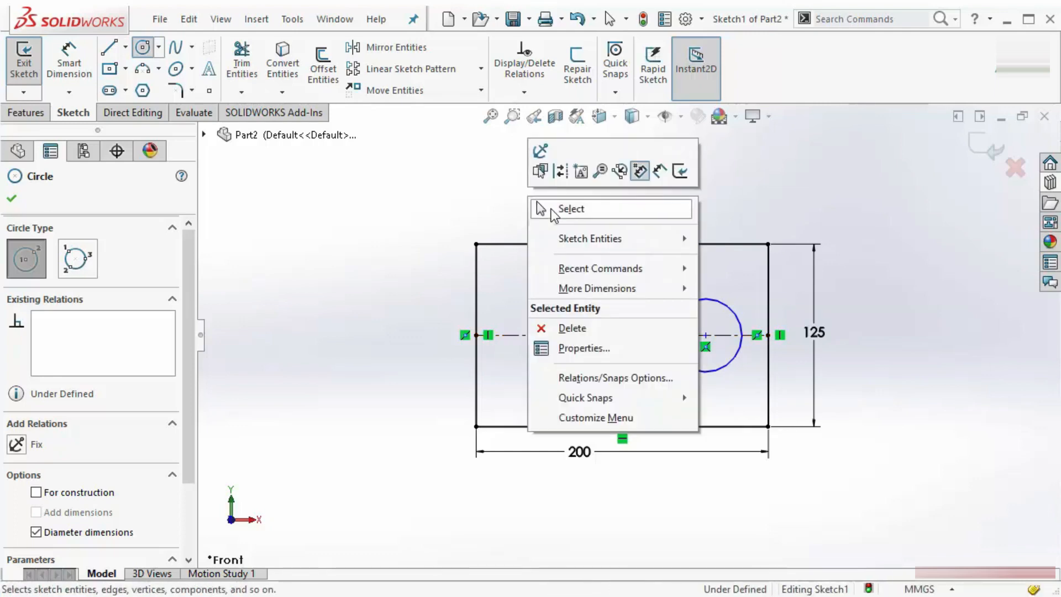
left_click(574, 210)
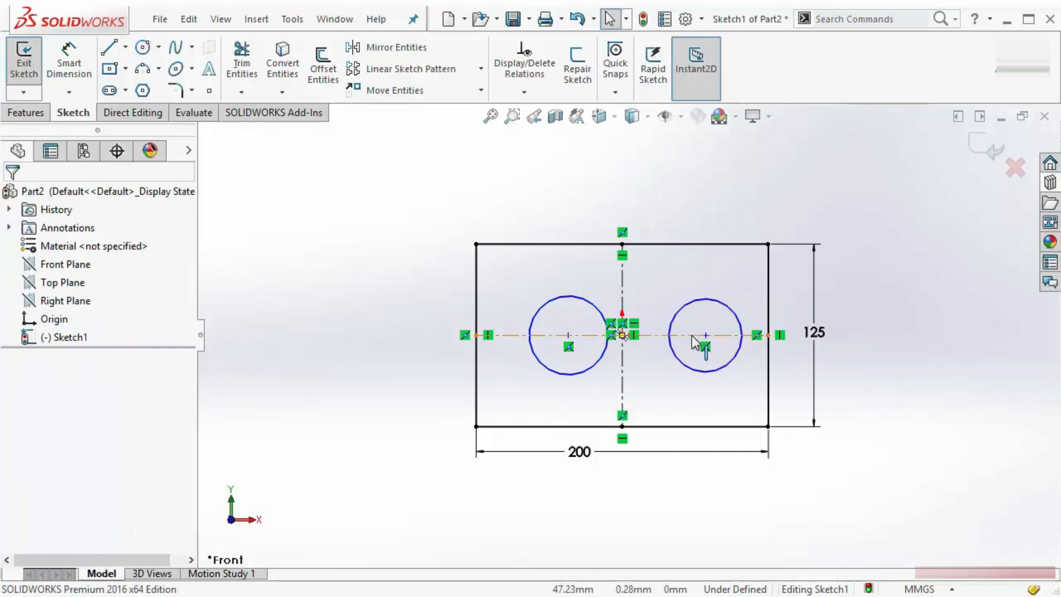
Add an Equal relation between the two circles inside the rectangle
scroll(692, 336, "down", 3)
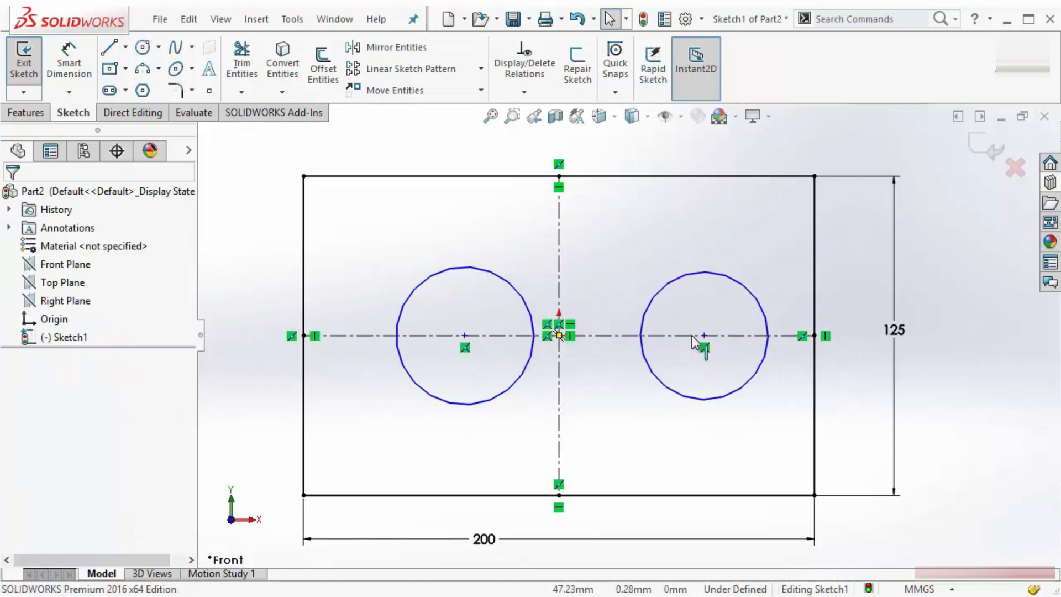
left_click(717, 280)
left_click(516, 291, "ctrl")
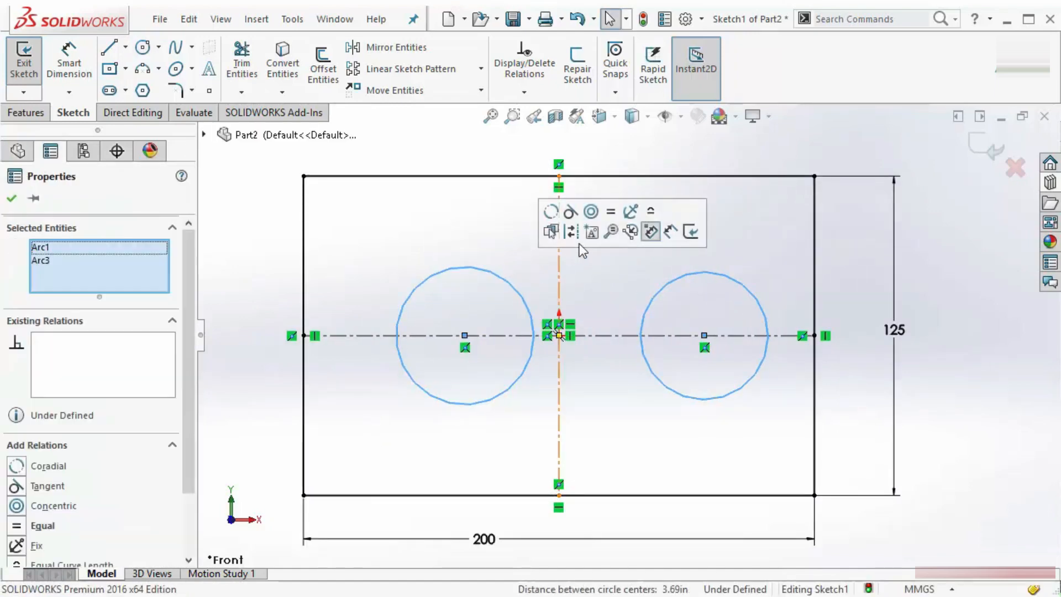
left_click(611, 213)
left_click(615, 251)
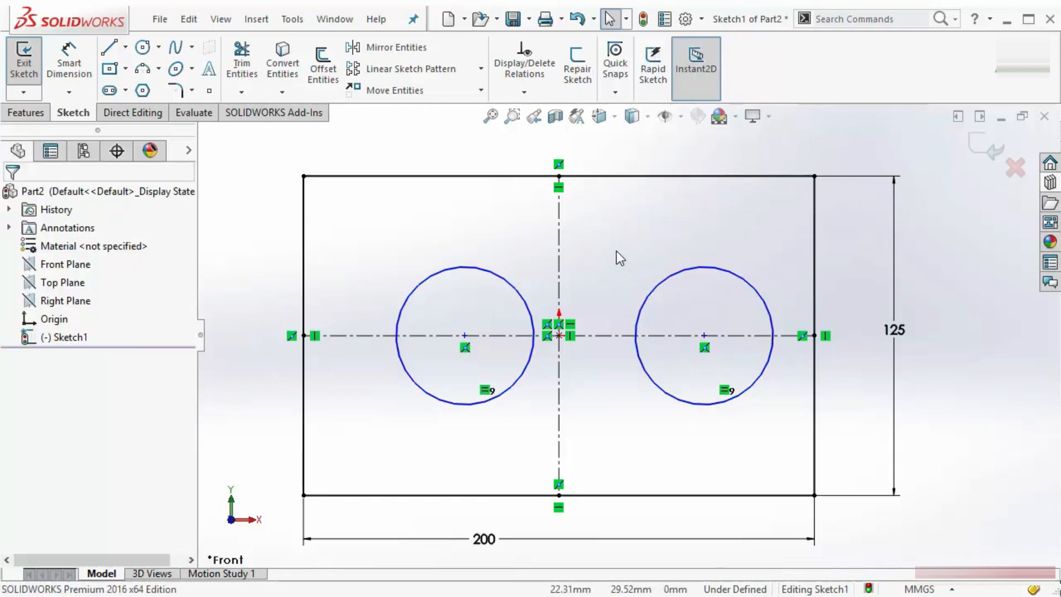
Dimension the right circle's diameter as 50 mm
right_click_drag(616, 251, 625, 156)
left_click(759, 297)
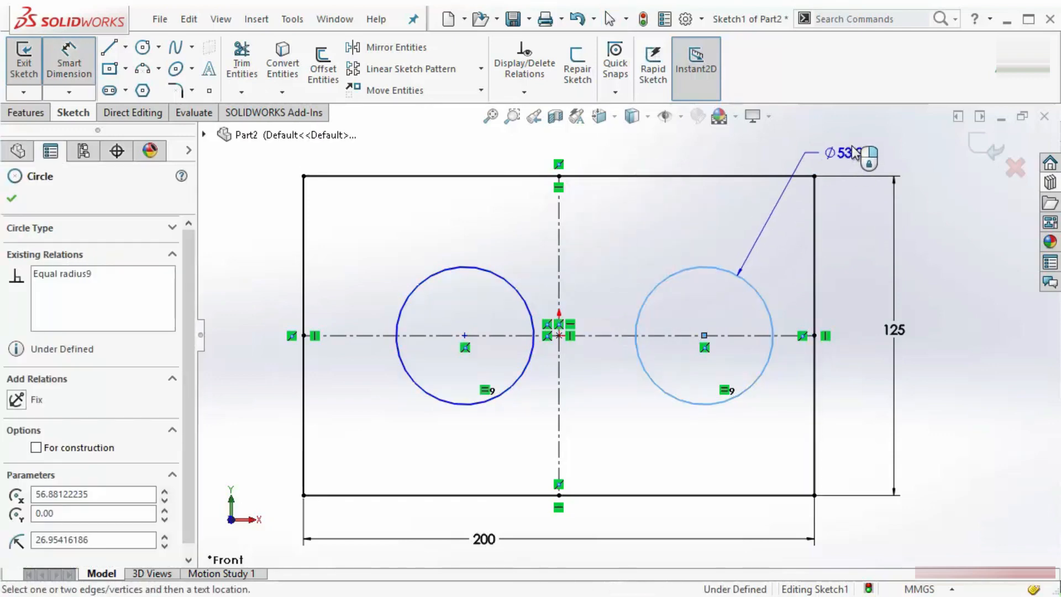
left_click(854, 152)
type("50")
key("Return")
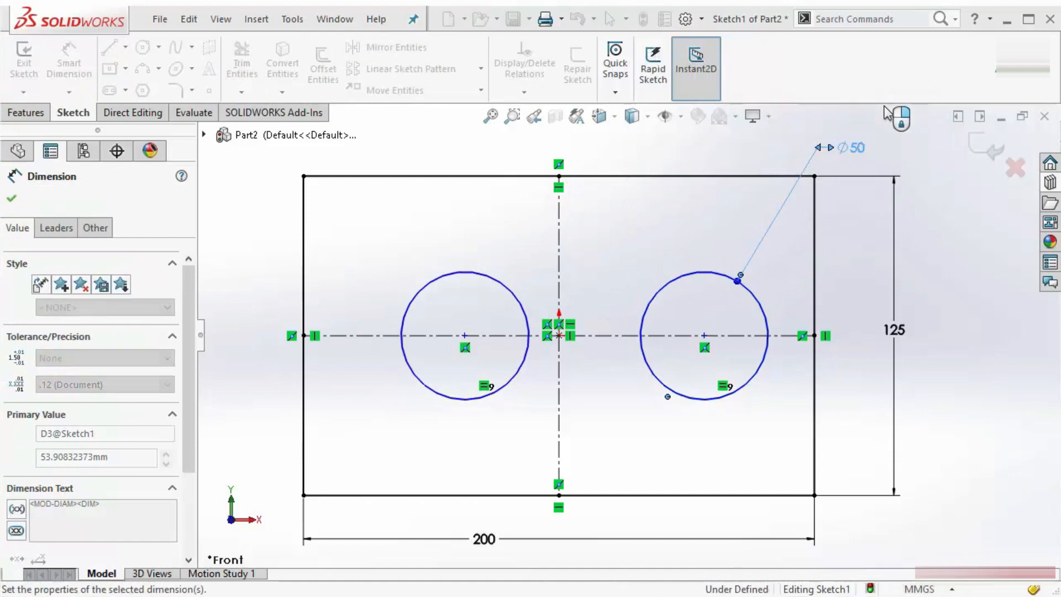
Dimension the distance between the right circle and the vertical centerline as 45 mm
left_click(991, 285)
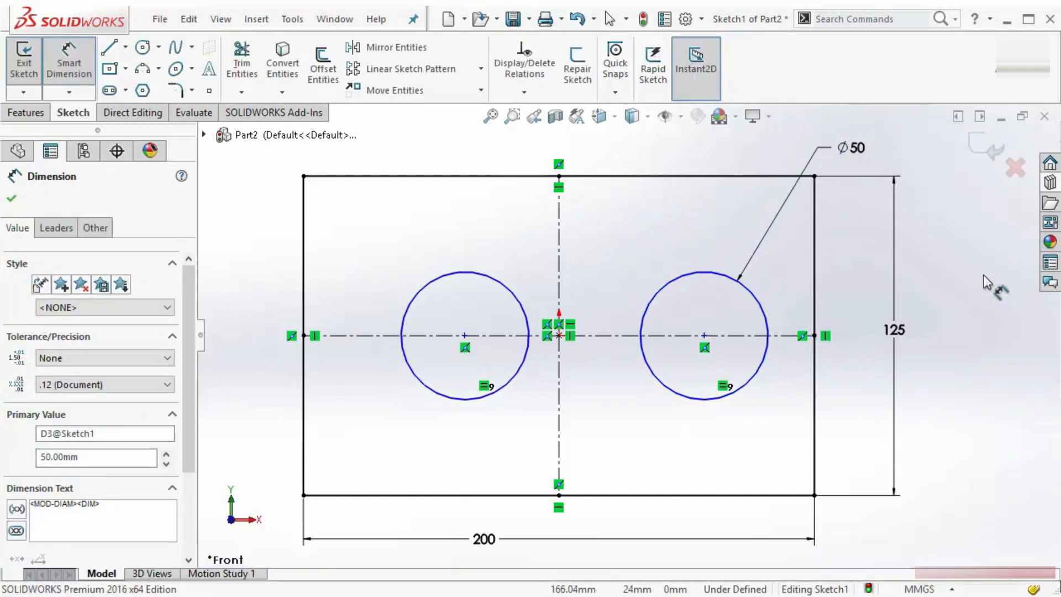
left_click(736, 278)
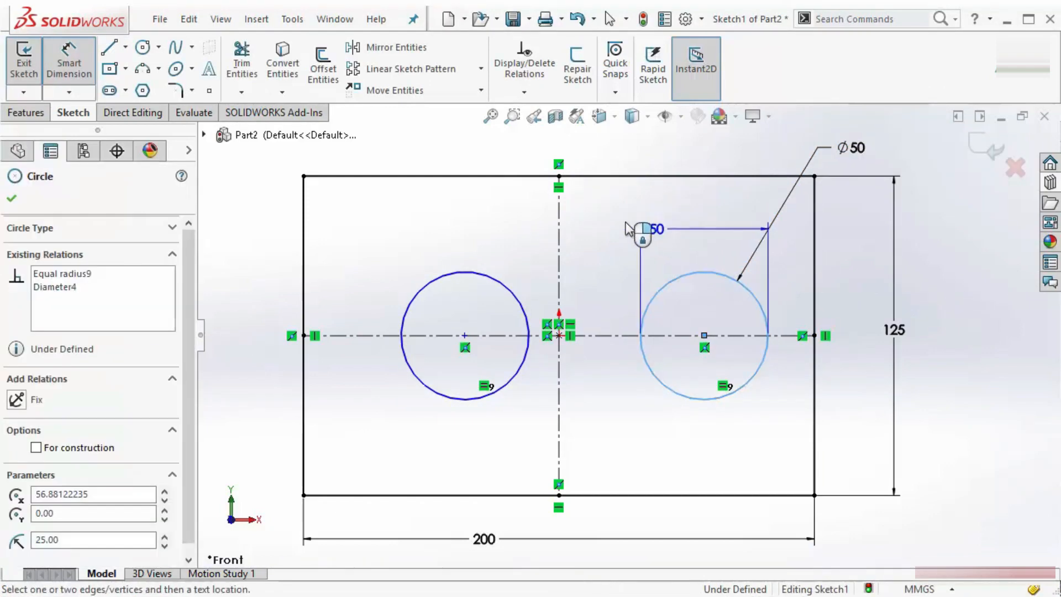
left_click(559, 238)
left_click(613, 151)
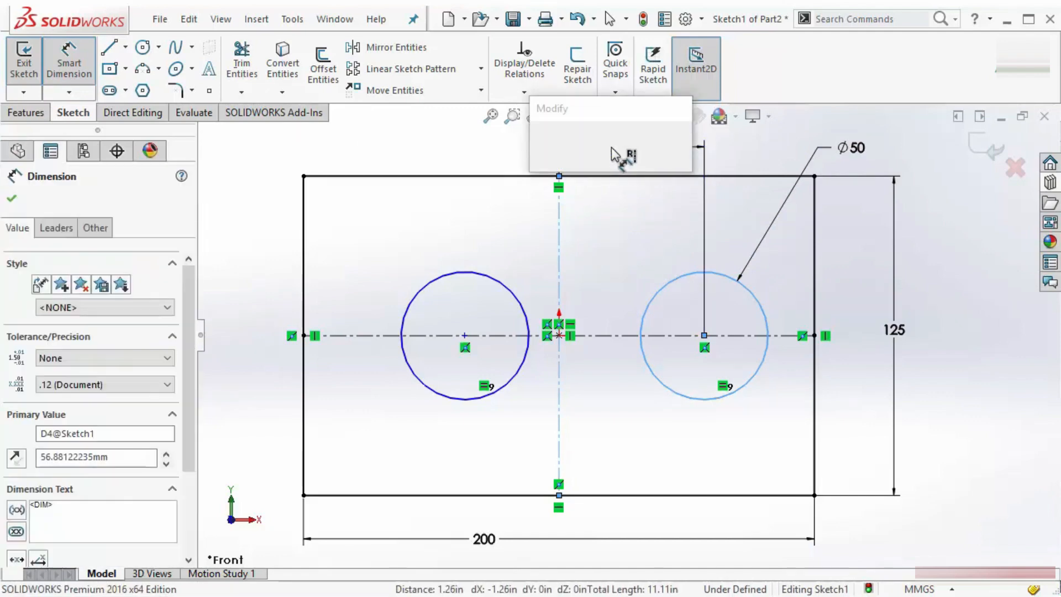
type("45")
key("Return")
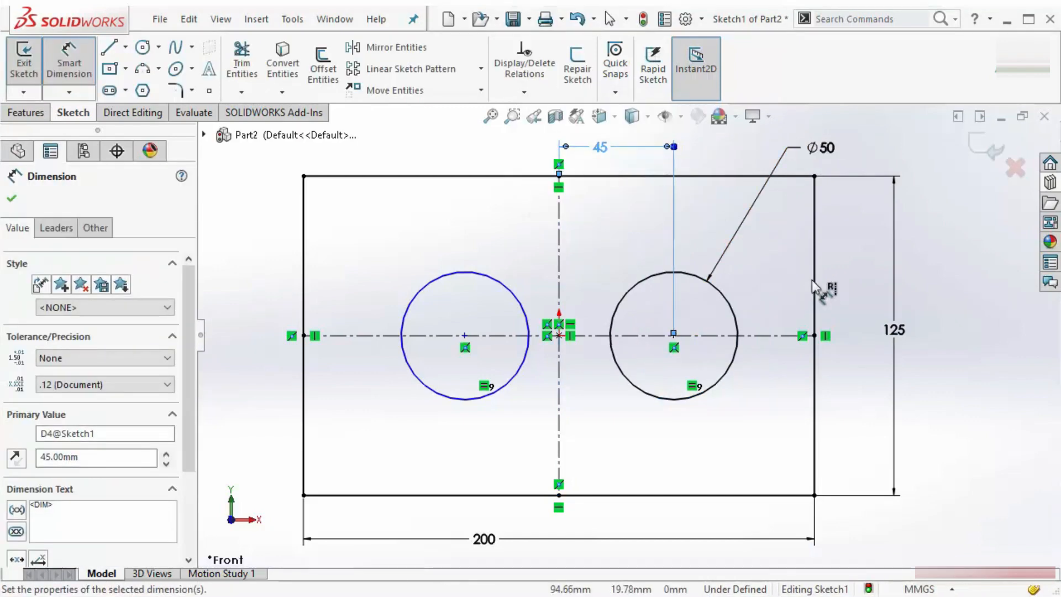
key("Escape")
Dimension the distance between the vertical centerline and the left circle as 45 mm
left_click(70, 67)
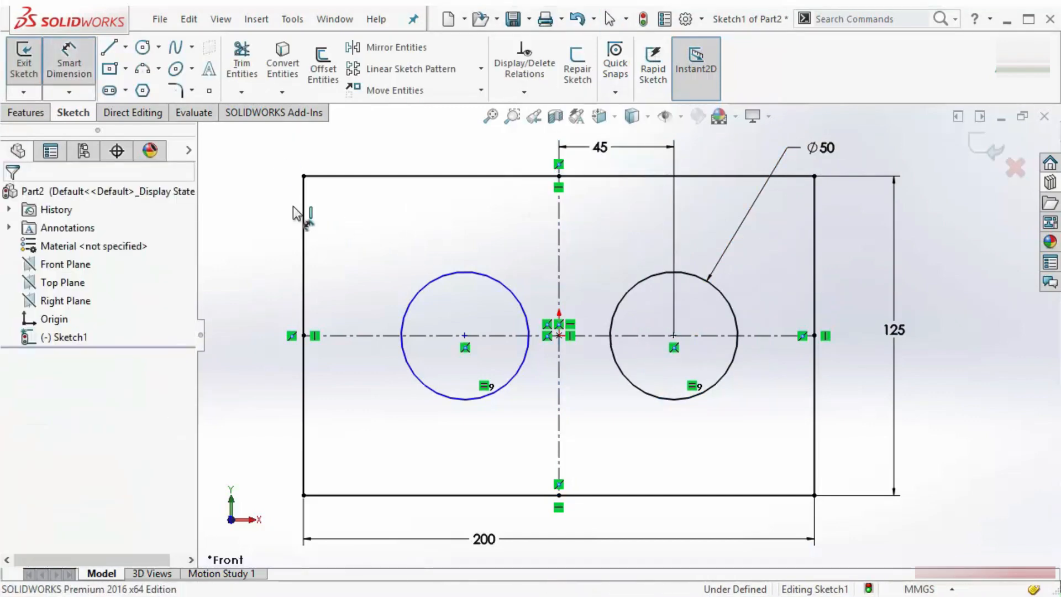
left_click(69, 64)
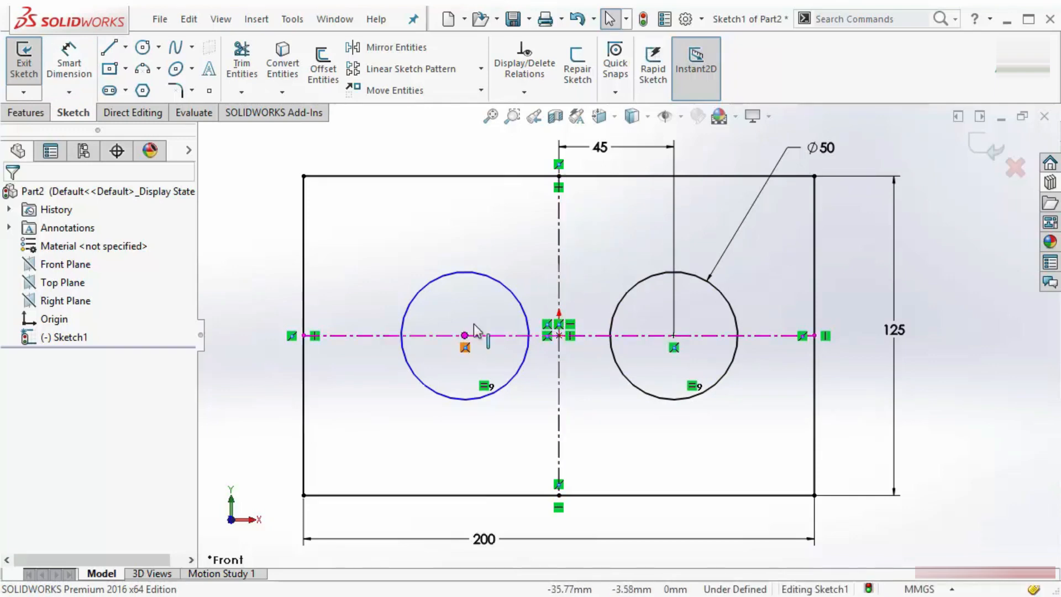
right_click_drag(462, 254, 469, 132)
left_click(540, 255)
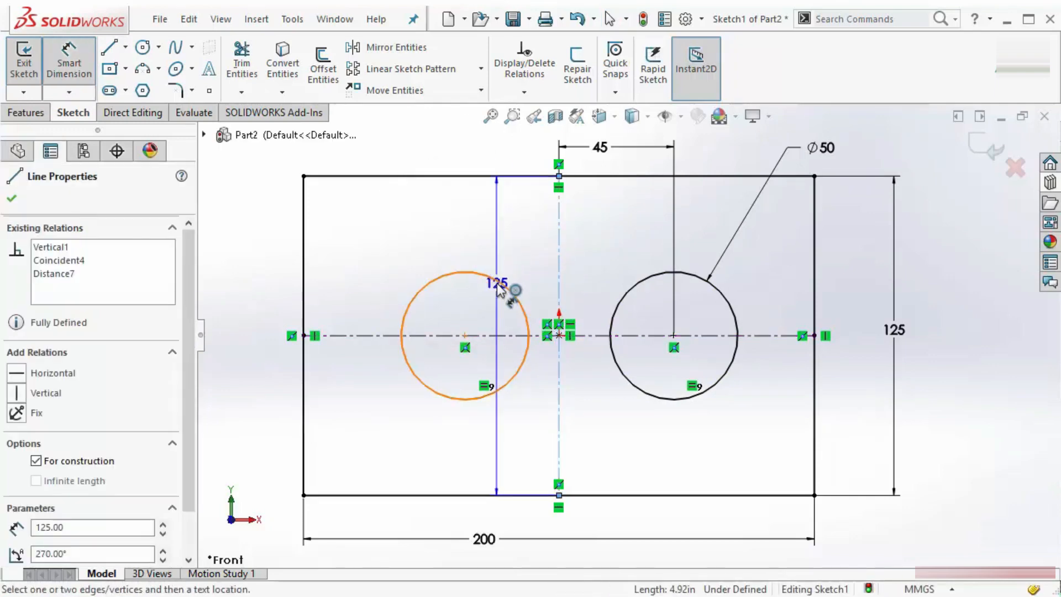
left_click(496, 283)
left_click(507, 227)
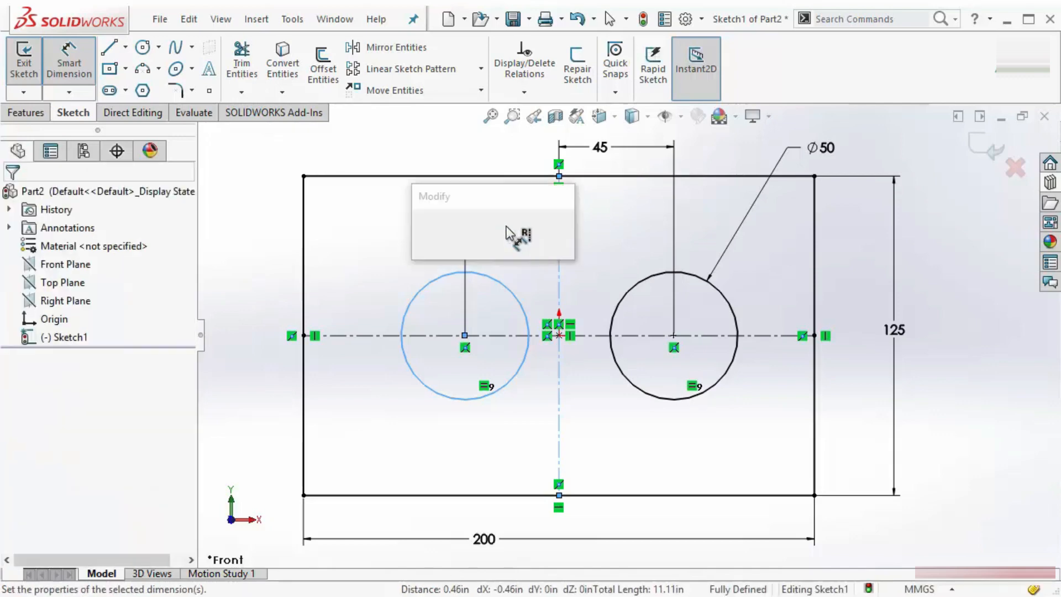
type("45")
key("Return")
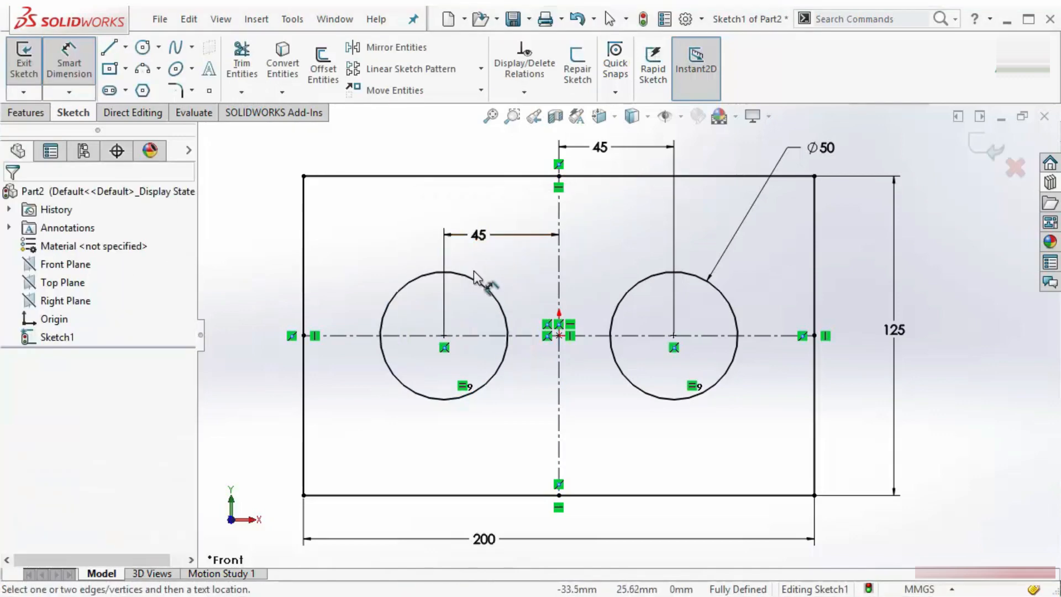
key("Escape")
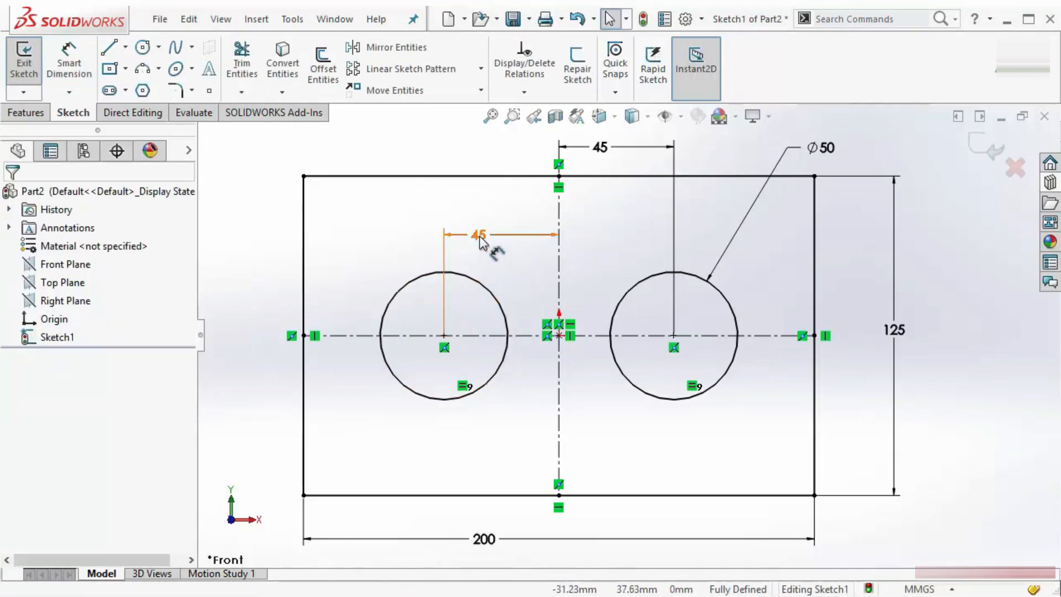
Replace the left circle's 45 mm distance dimension with a Symmetric relation between both circle centers about the vertical centerline
left_click(478, 235)
key("Delete")
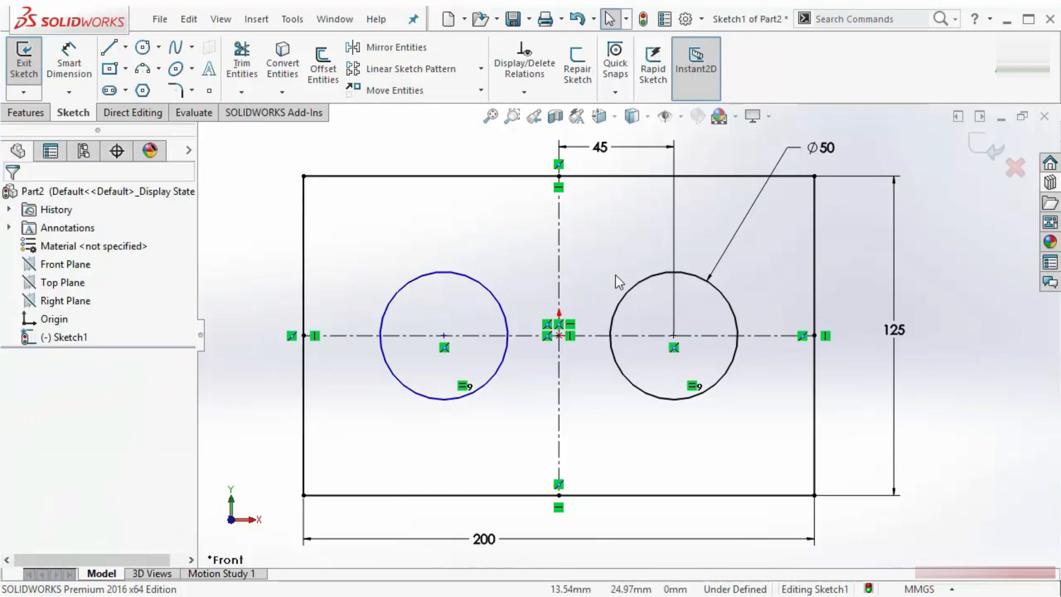
left_click(673, 336)
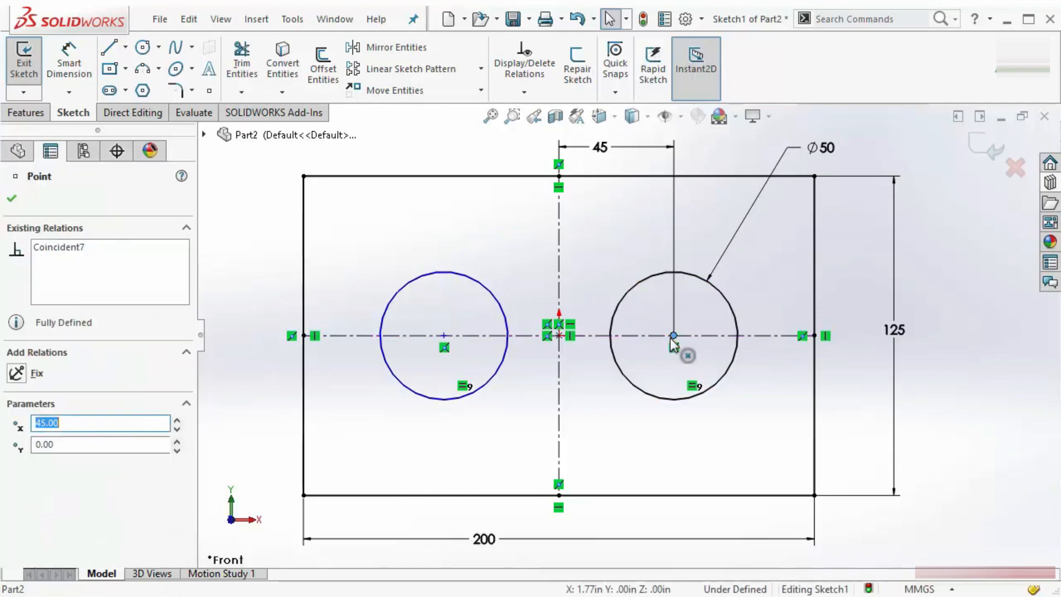
left_click(443, 336, "ctrl")
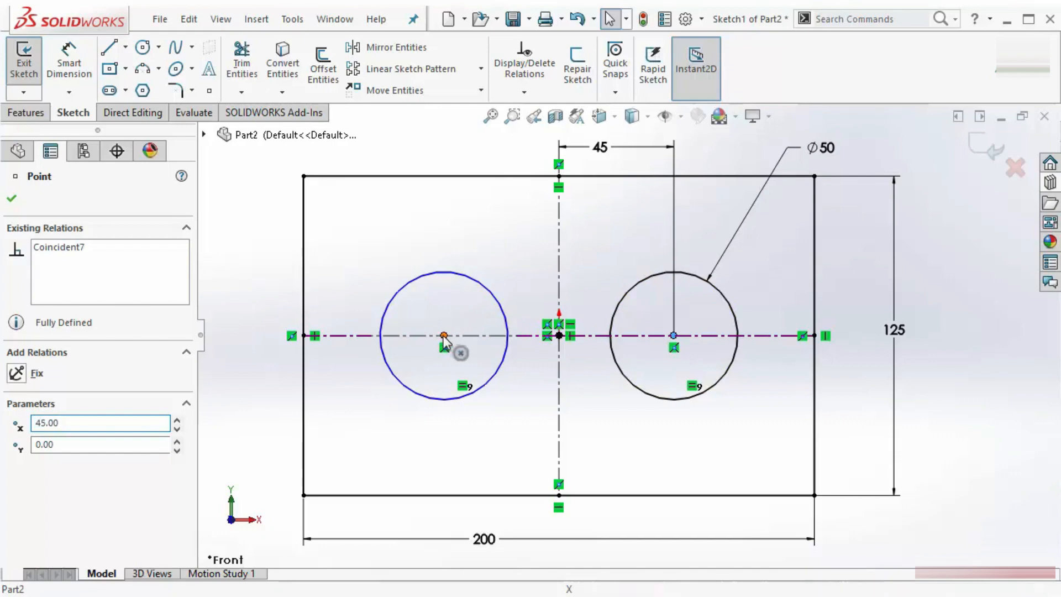
left_click(563, 270, "ctrl")
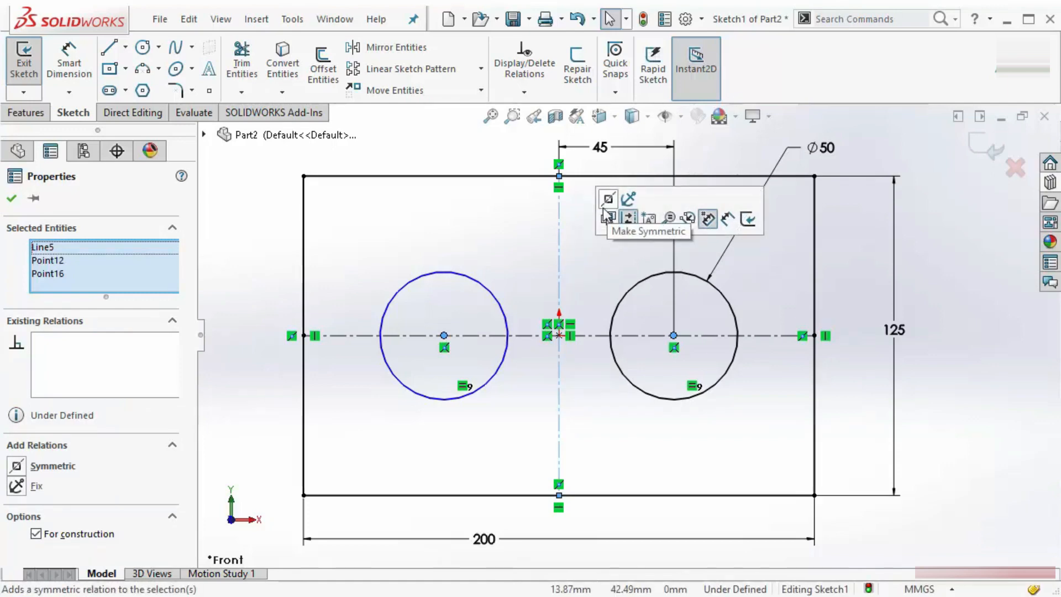
left_click(18, 468)
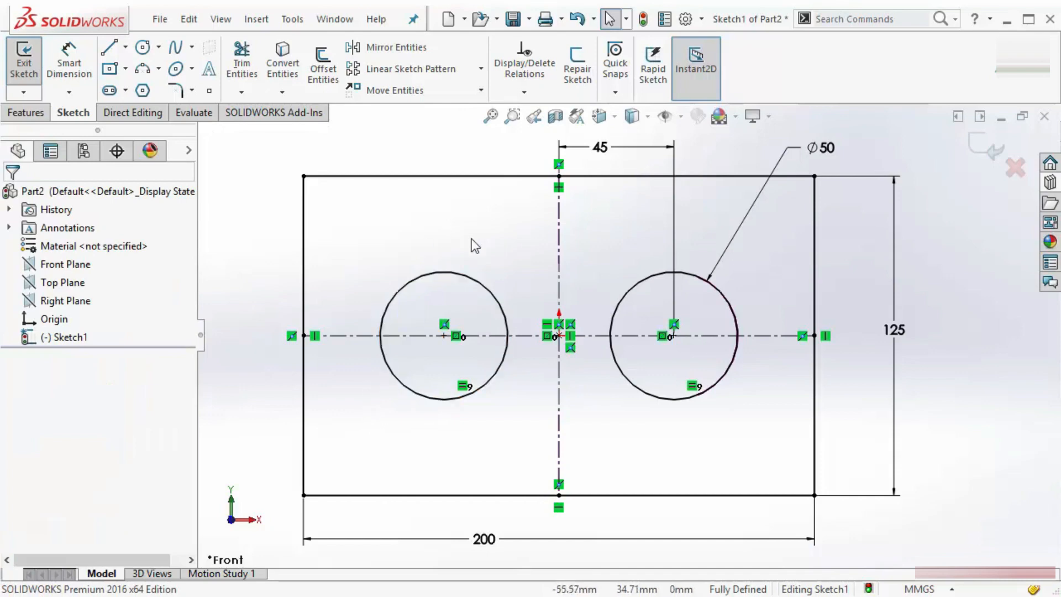
Test the symmetry by setting the right circle's distance from the vertical centerline to 60 mm, and set it back to 45 mm
left_click(599, 147)
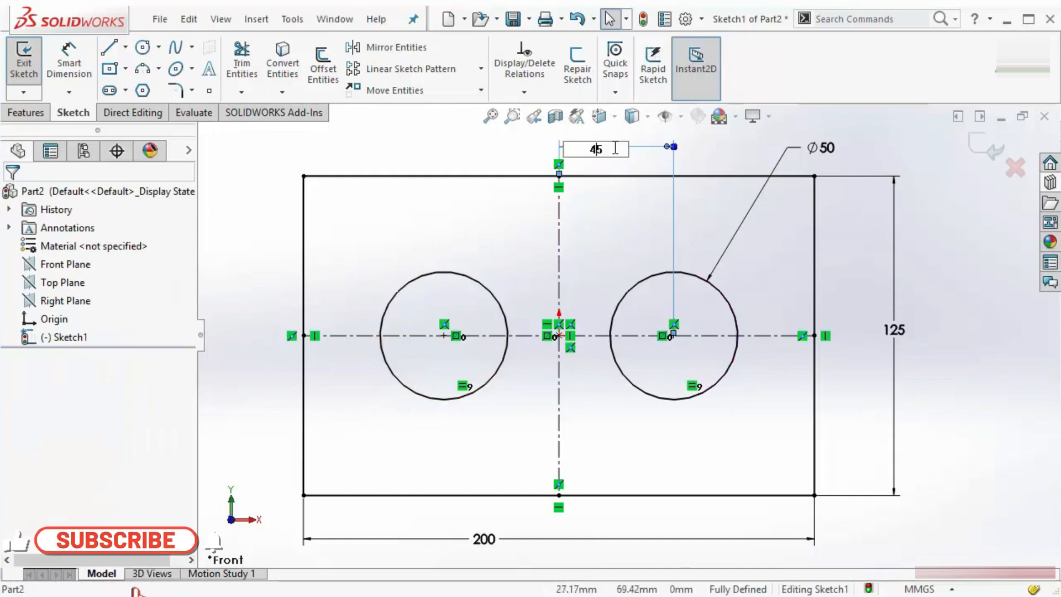
key("BackSpace")
key("Delete")
type("60")
key("Return")
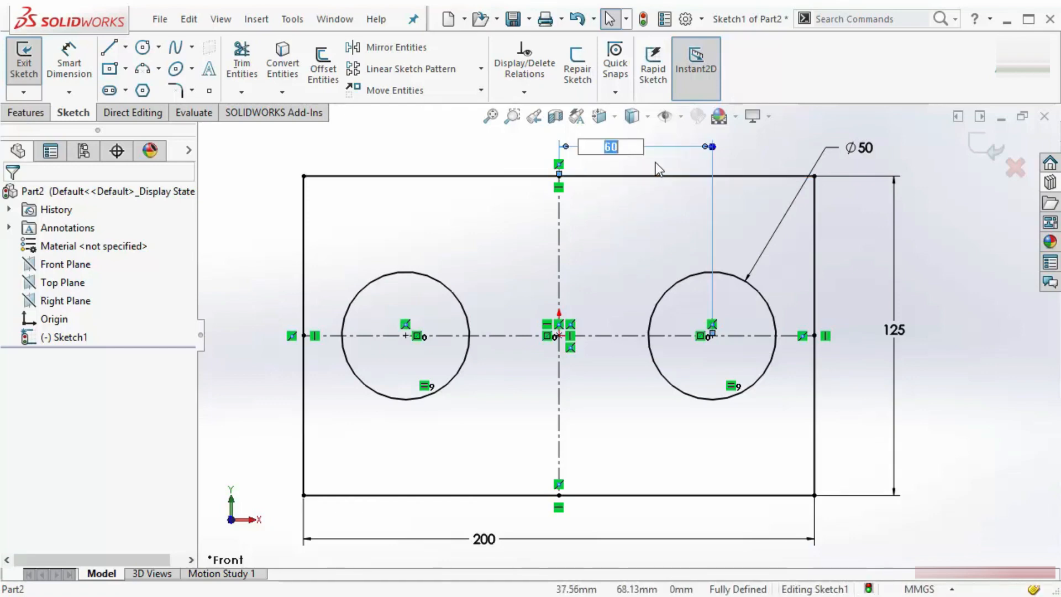
type("45")
key("Return")
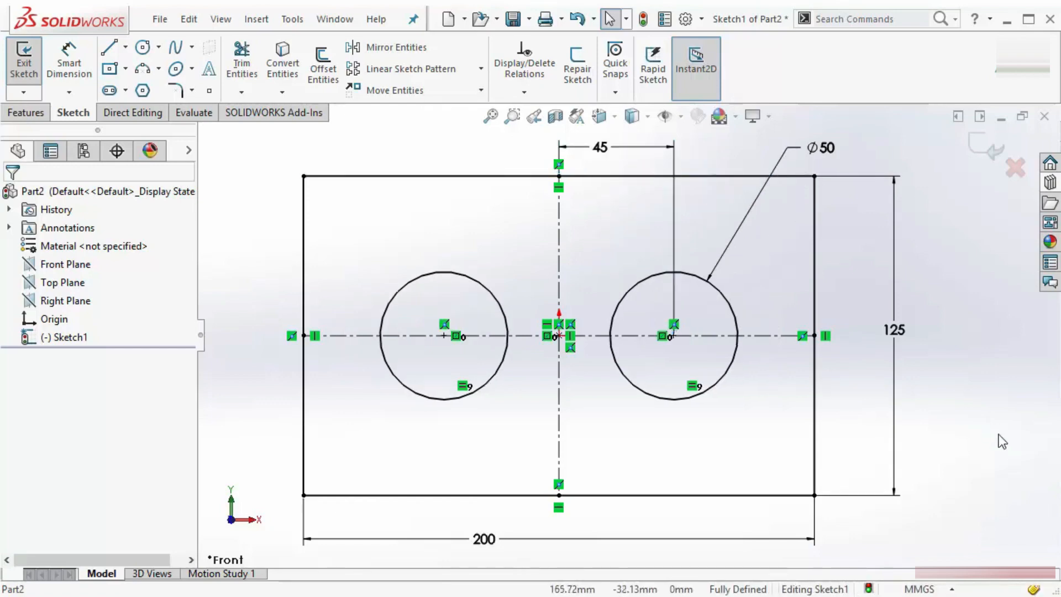